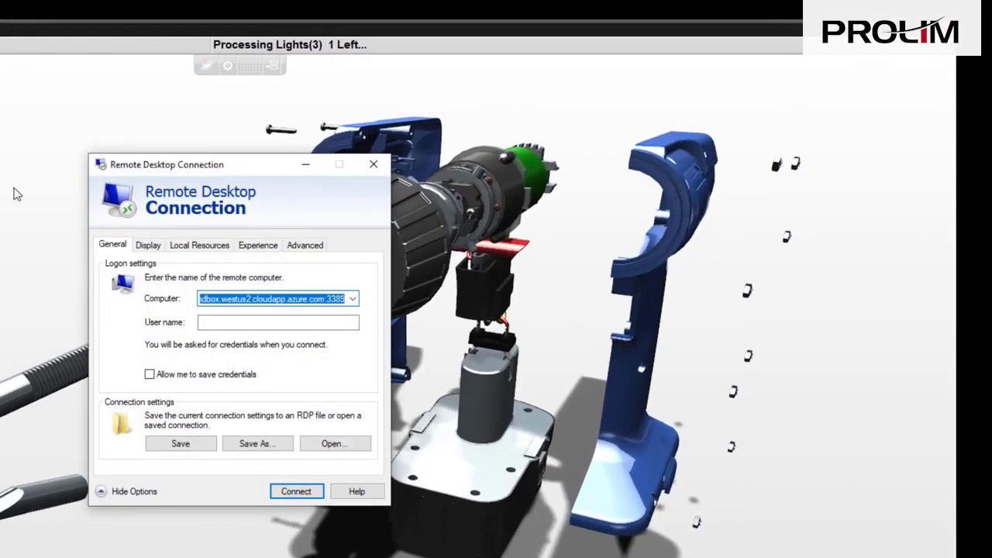
# Step: Share a device listed under Other supported RemoteFX USB devices with the remote session in the local resource settings
pyautogui.click(196, 245)
pyautogui.click(177, 450)
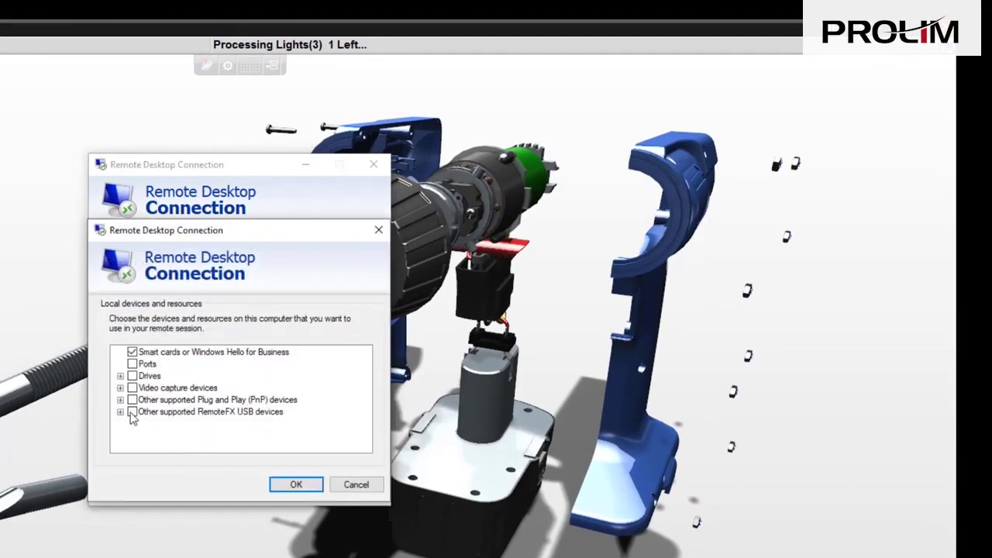
pyautogui.click(121, 412)
pyautogui.click(146, 424)
pyautogui.click(295, 484)
# Step: Connect to the remote computer and sign in with the account password
pyautogui.click(294, 494)
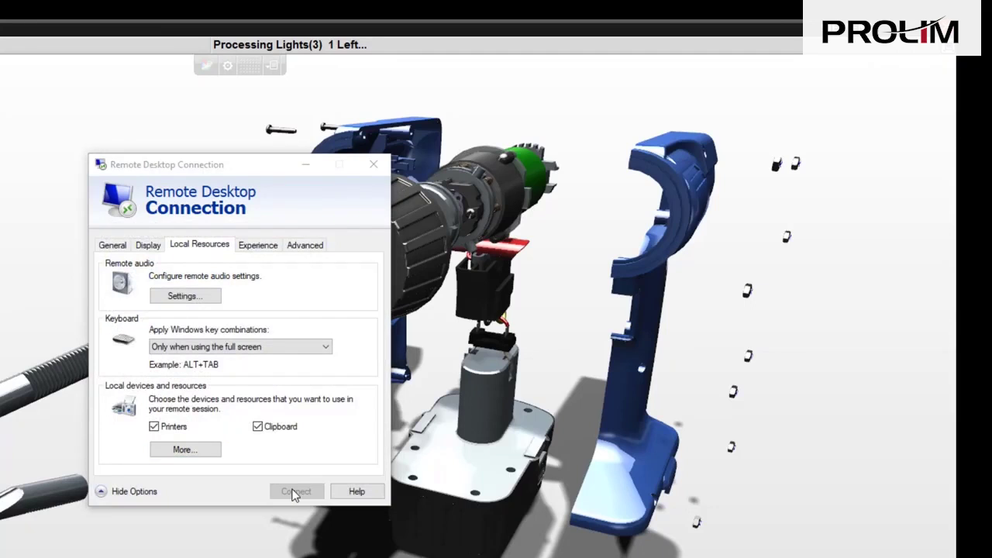
pyautogui.click(342, 417)
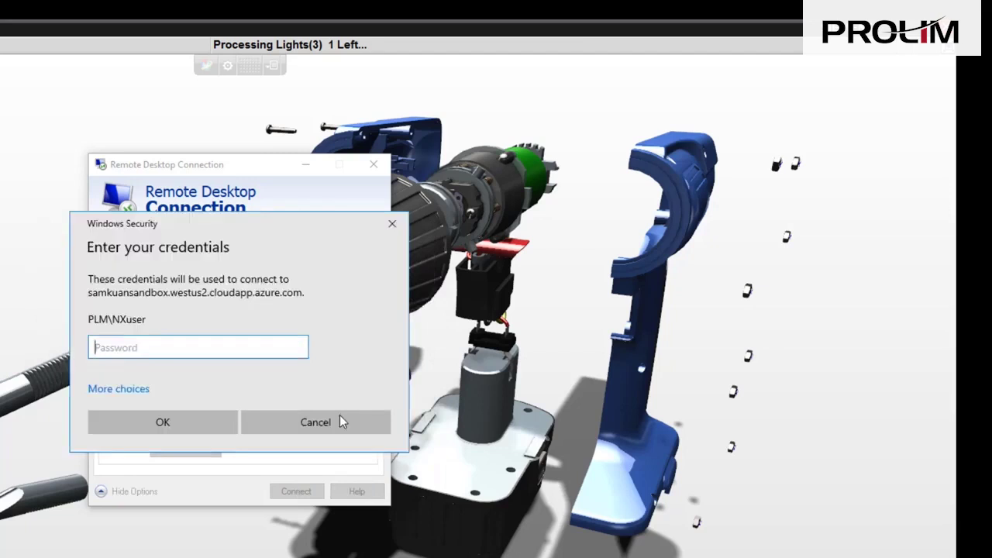
pyautogui.write('•••')
pyautogui.press('Return')
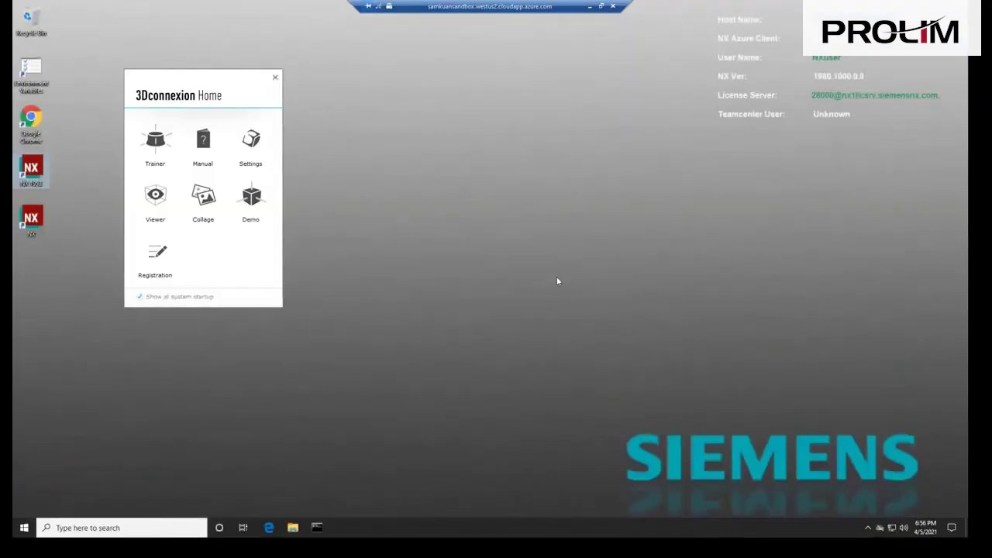
# Step: Launch NX on the remote desktop and open the recent part cage_from_facet_body_demo.prt
pyautogui.rightClick(37, 174)
pyautogui.click(60, 178)
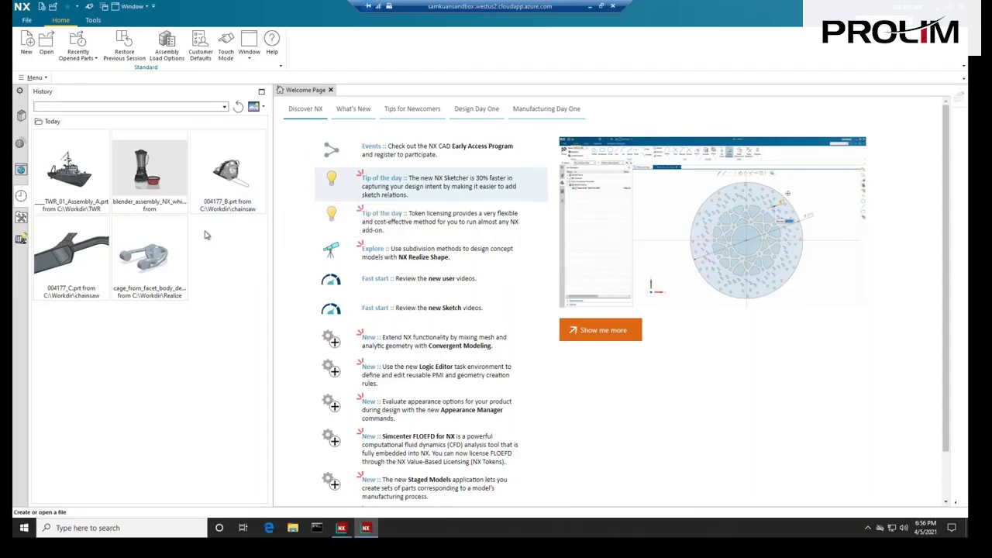
pyautogui.click(140, 290)
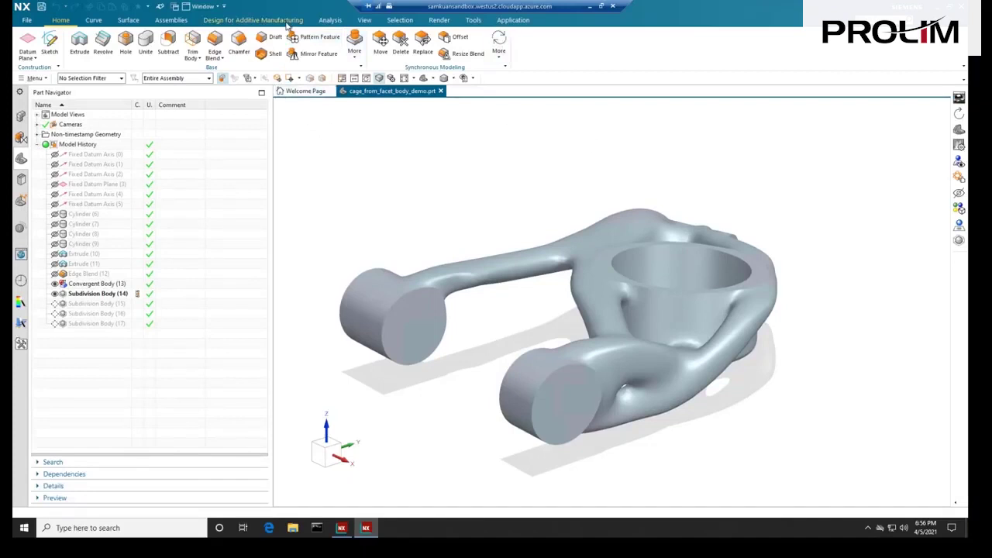
# Step: Enter the NX Realize Shape environment for the open part
pyautogui.click(287, 22)
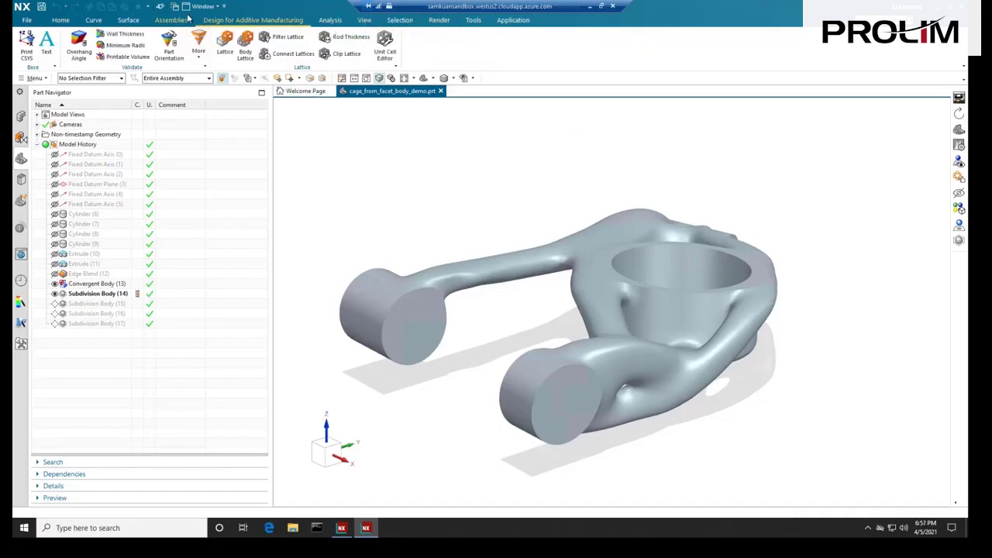
pyautogui.click(128, 20)
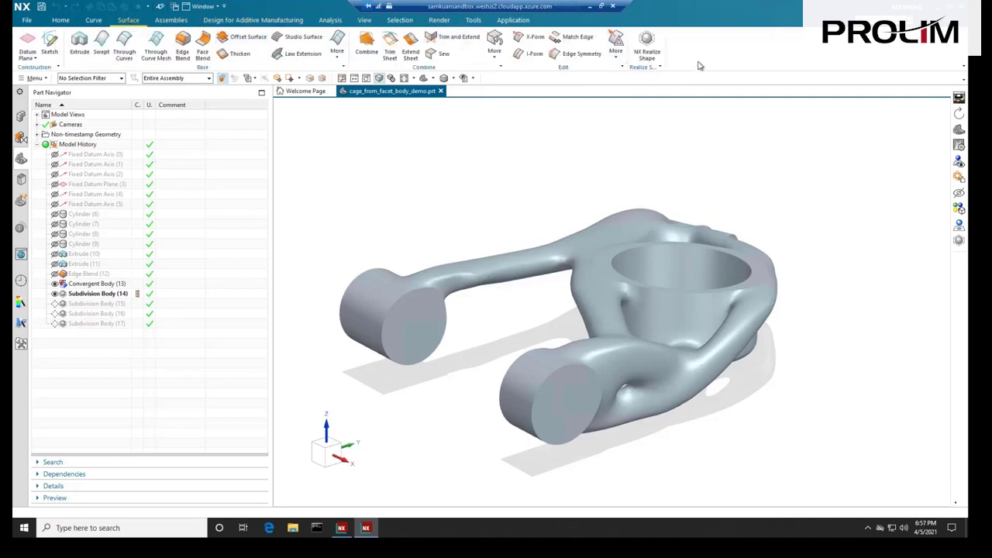
pyautogui.click(647, 45)
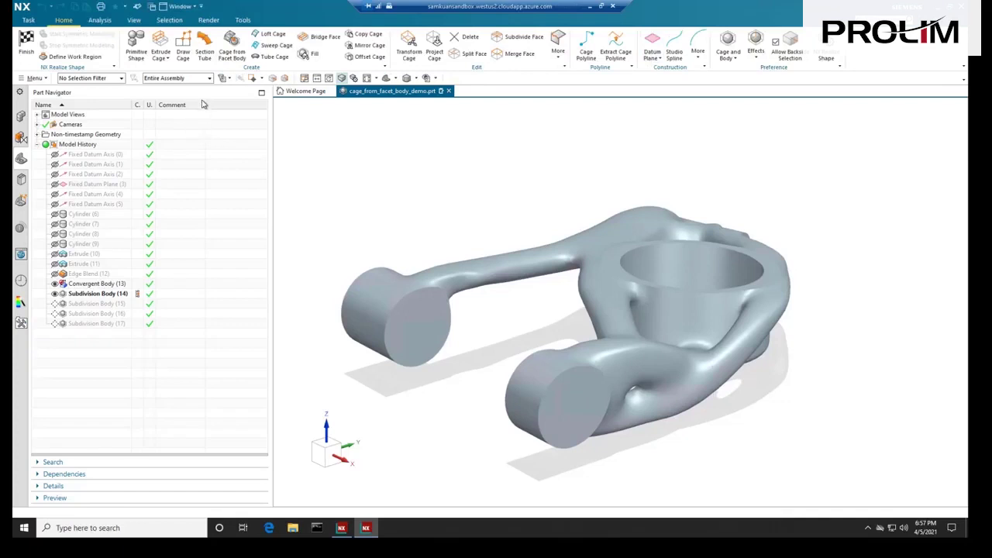
# Step: Start Cage from Facet Body and box-select the single facets where the arm branches near the cylindrical end
pyautogui.click(231, 48)
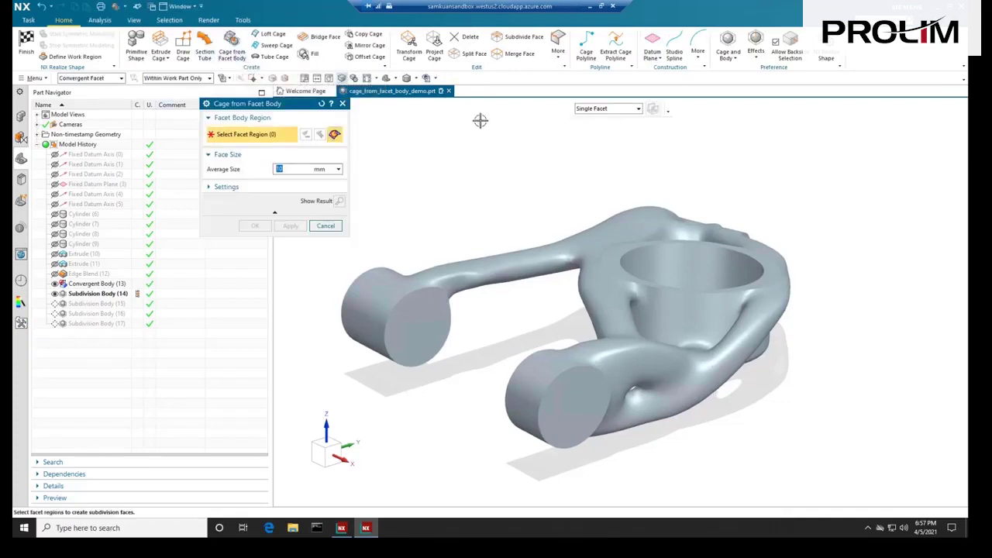
pyautogui.click(640, 111)
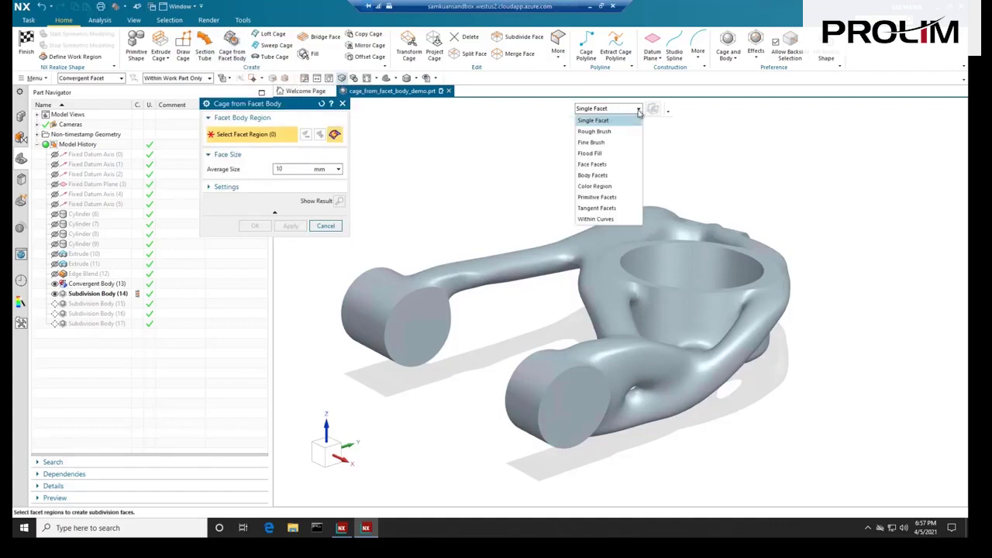
pyautogui.click(622, 123)
pyautogui.moveTo(545, 166); pyautogui.dragTo(524, 242, button='middle')
pyautogui.scroll(5, 488, 352)
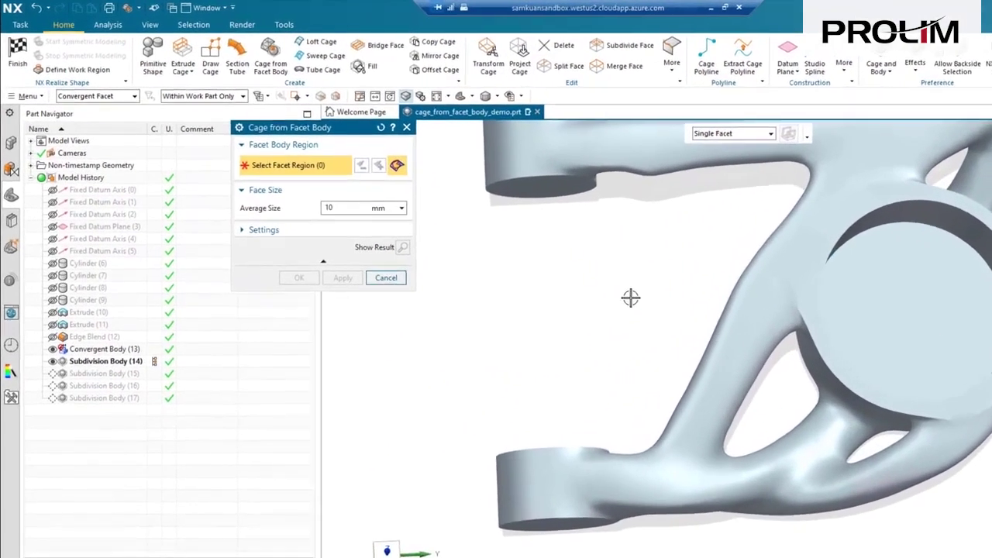
pyautogui.moveTo(631, 298); pyautogui.dragTo(731, 557)
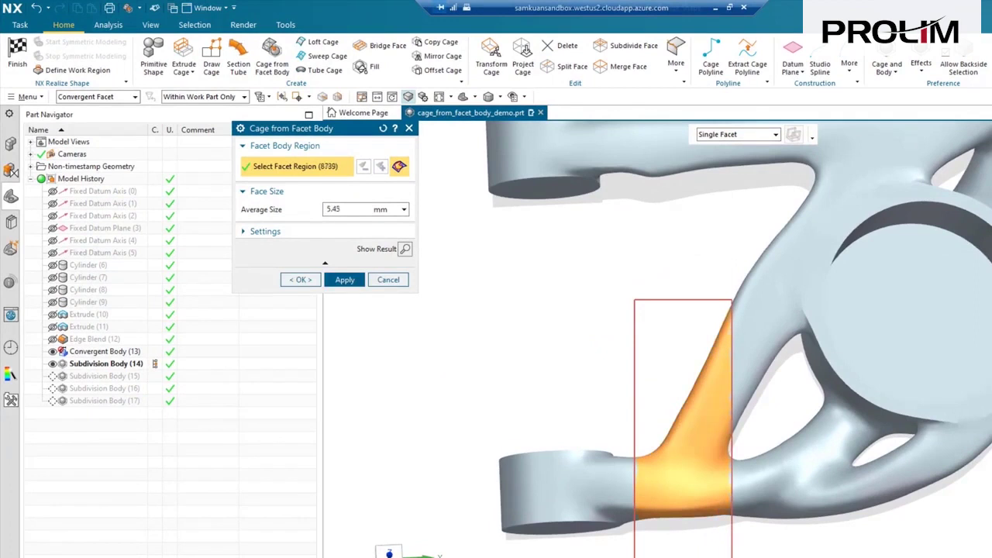
pyautogui.moveTo(732, 557); pyautogui.dragTo(731, 557)
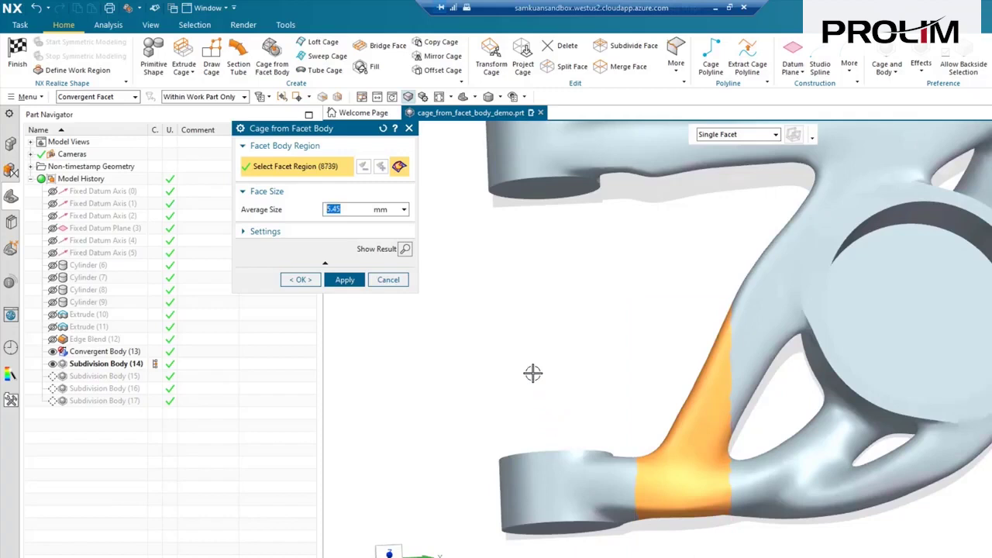
# Step: Preview the cage with a 10 mm average face size and create it with 15 mm instead
pyautogui.moveTo(533, 373); pyautogui.dragTo(531, 330, button='middle')
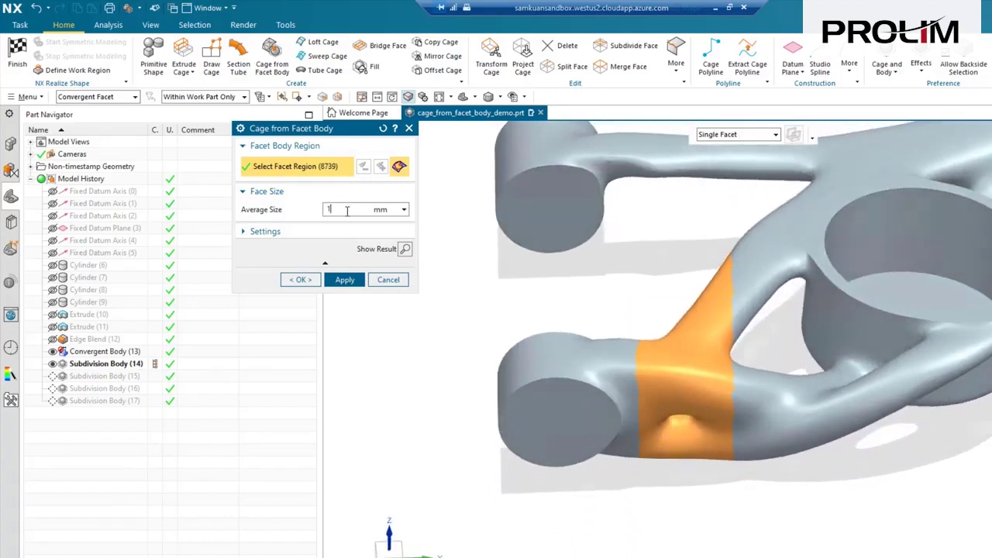
pyautogui.click(405, 250)
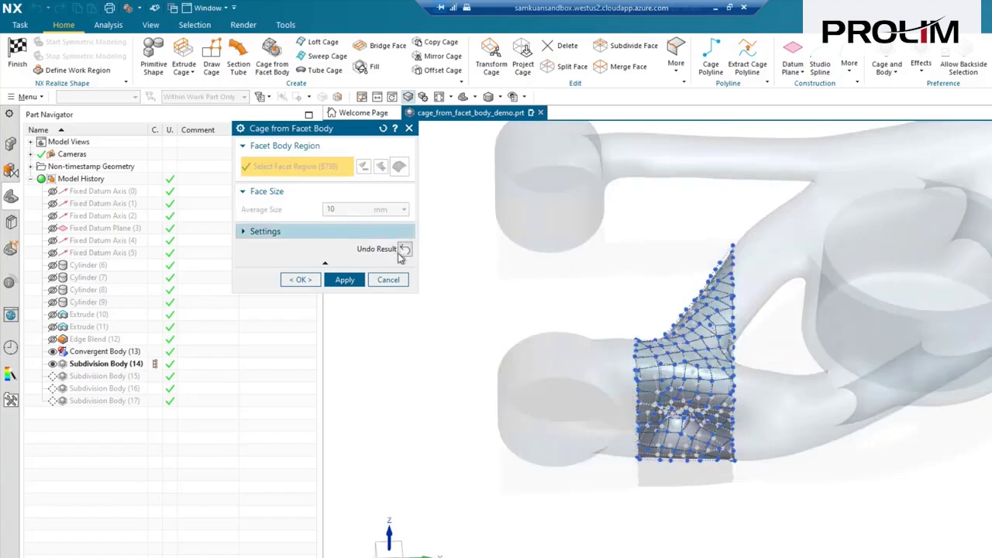
pyautogui.click(404, 248)
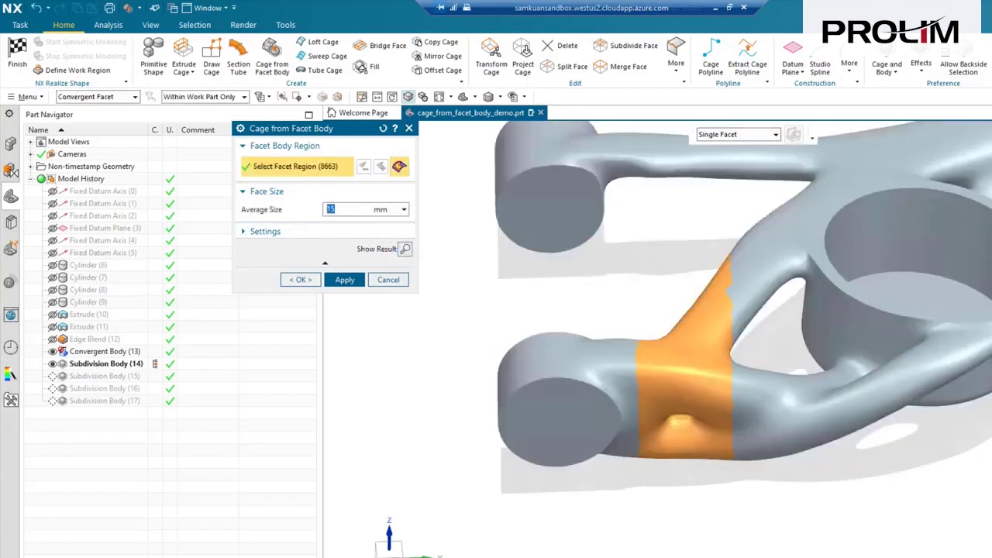
pyautogui.click(302, 280)
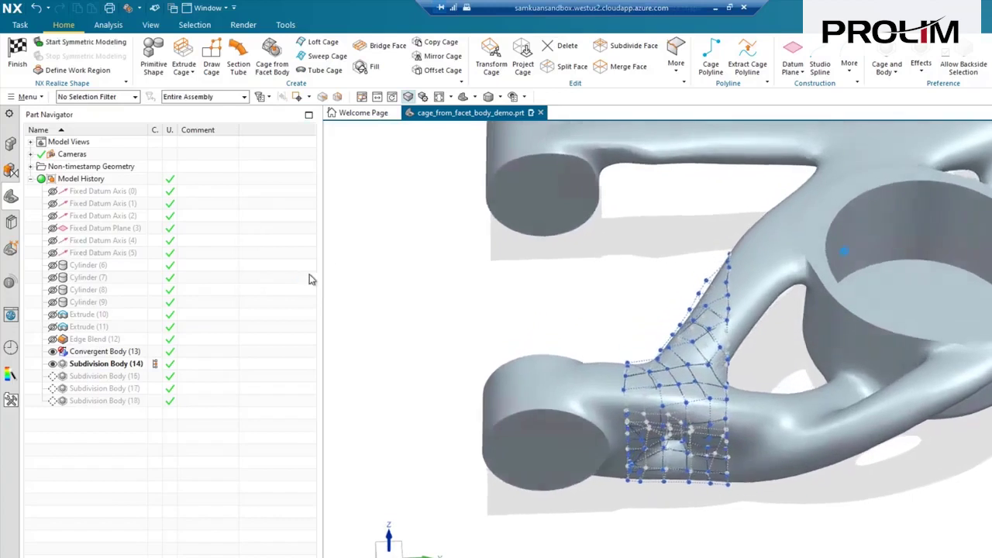
# Step: Move the five cage faces along the top of the arm upward along ZC using the Transform method of Transform Cage
pyautogui.click(495, 55)
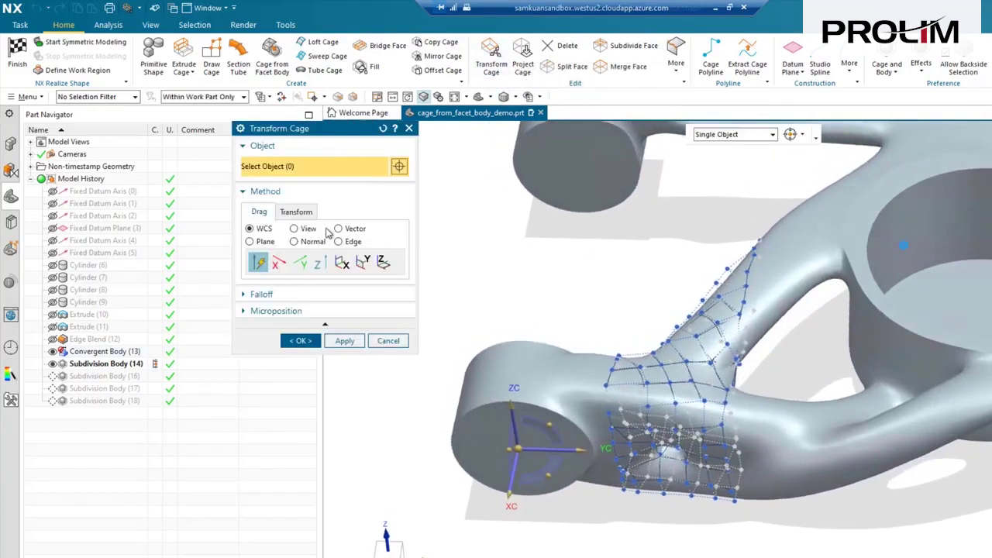
pyautogui.click(296, 211)
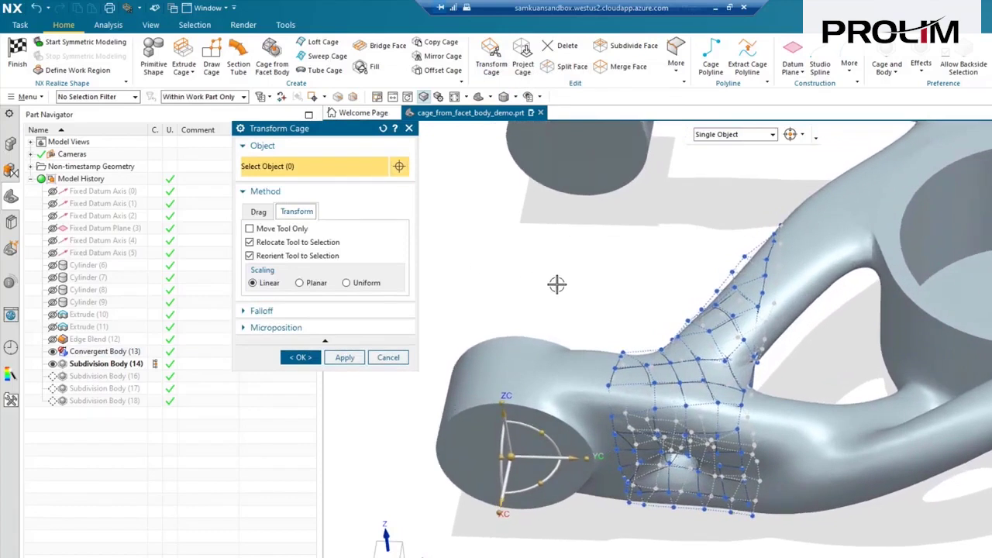
pyautogui.click(259, 212)
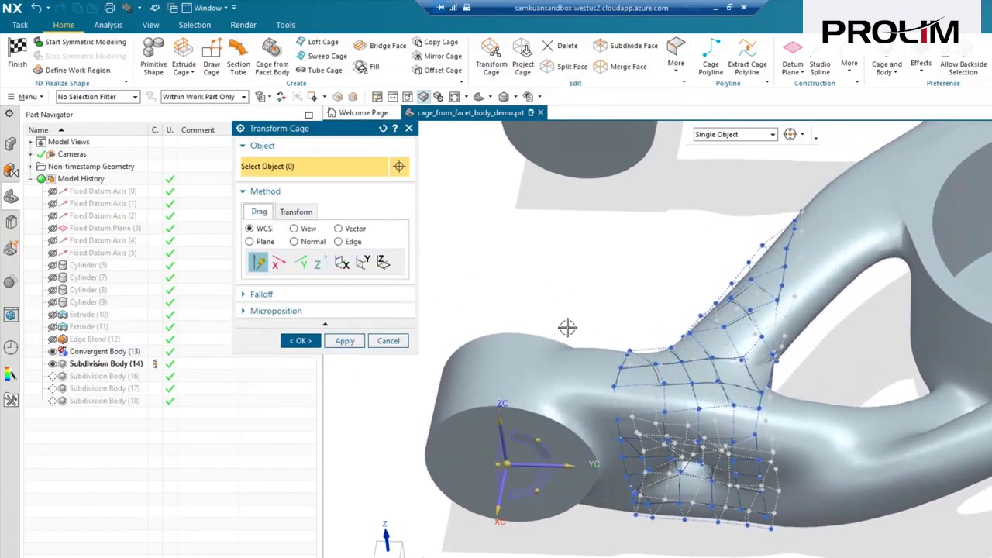
pyautogui.click(304, 211)
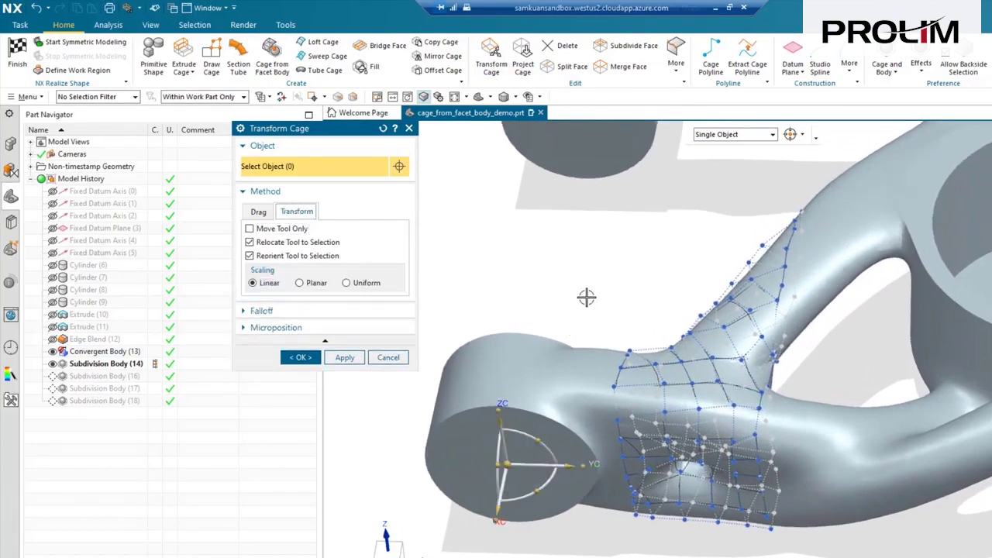
pyautogui.click(674, 370)
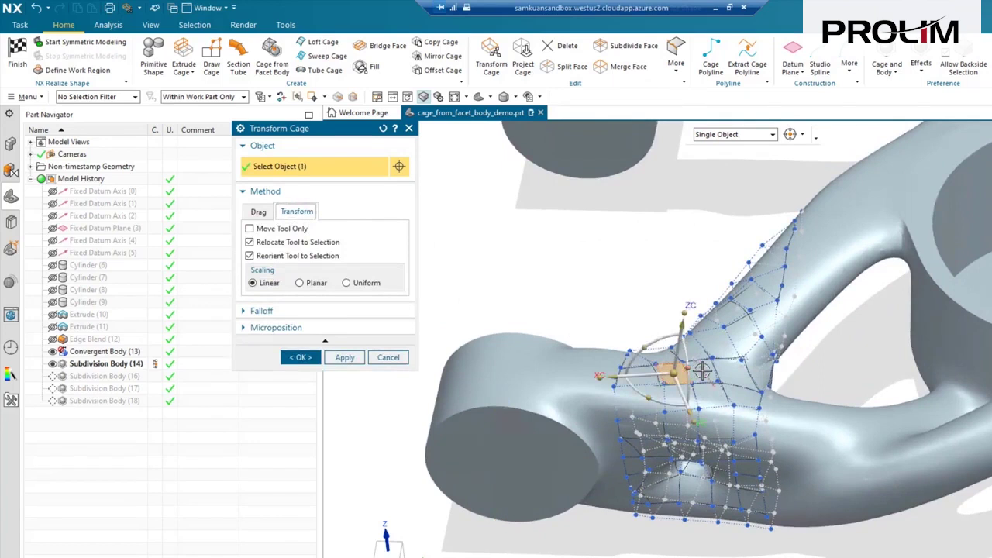
pyautogui.click(704, 371)
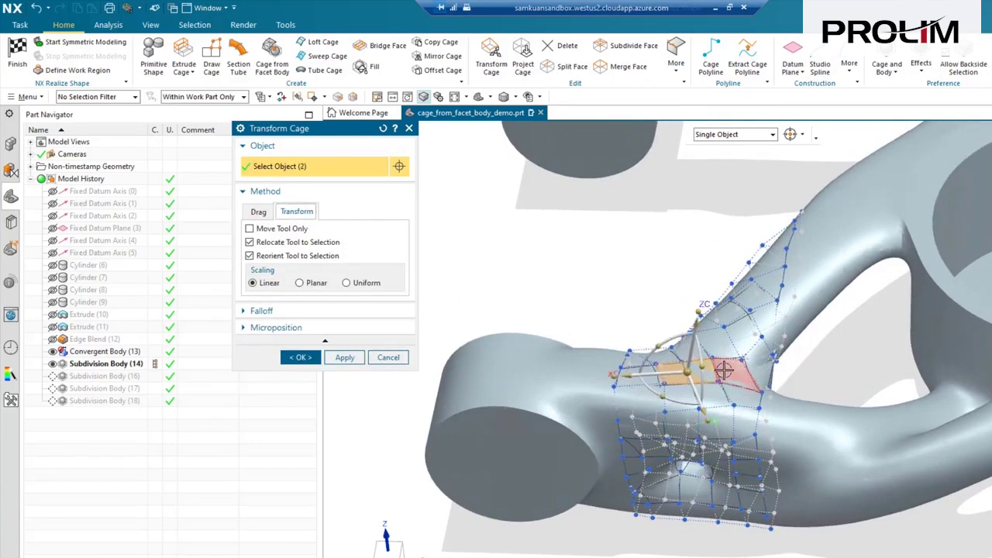
pyautogui.click(724, 371)
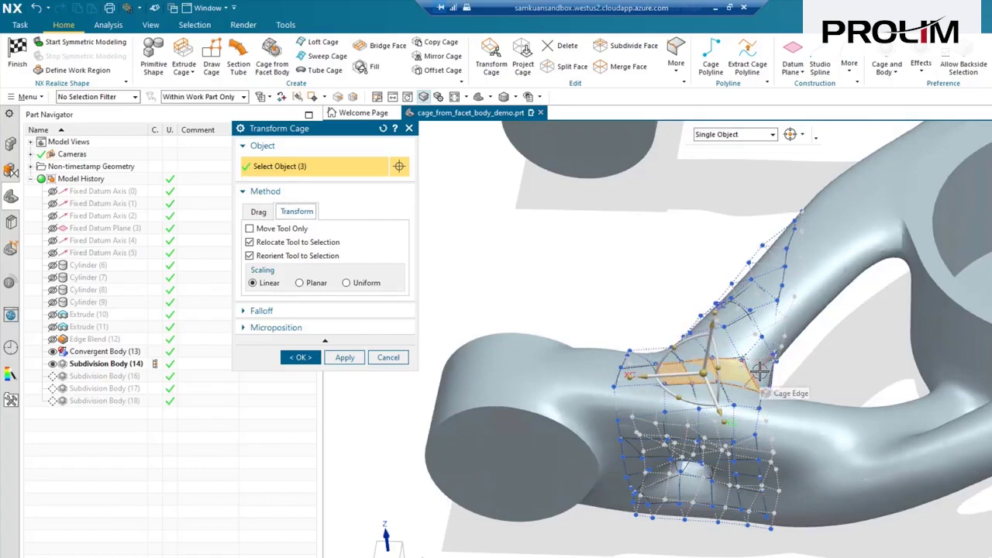
pyautogui.moveTo(759, 384); pyautogui.dragTo(747, 310, button='middle')
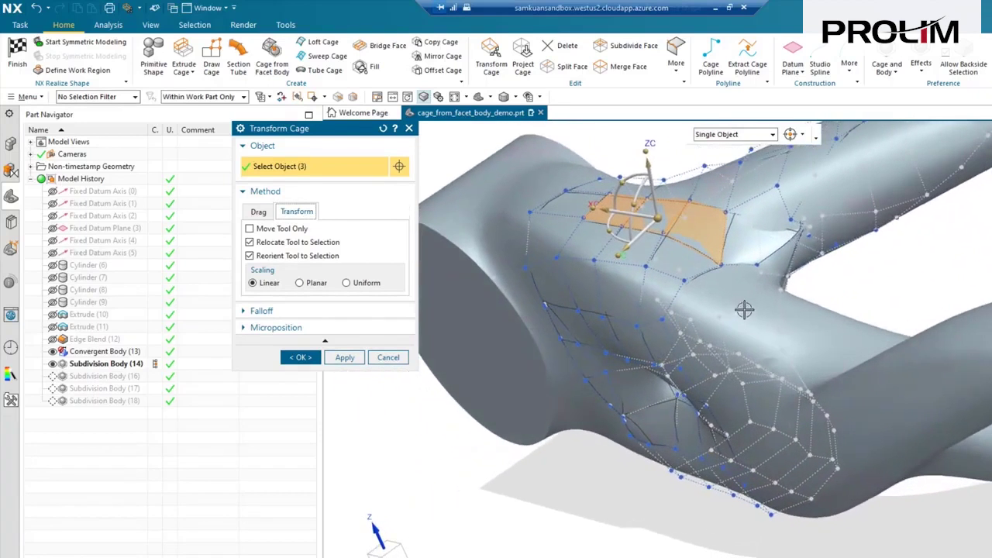
pyautogui.click(742, 229)
pyautogui.click(579, 204)
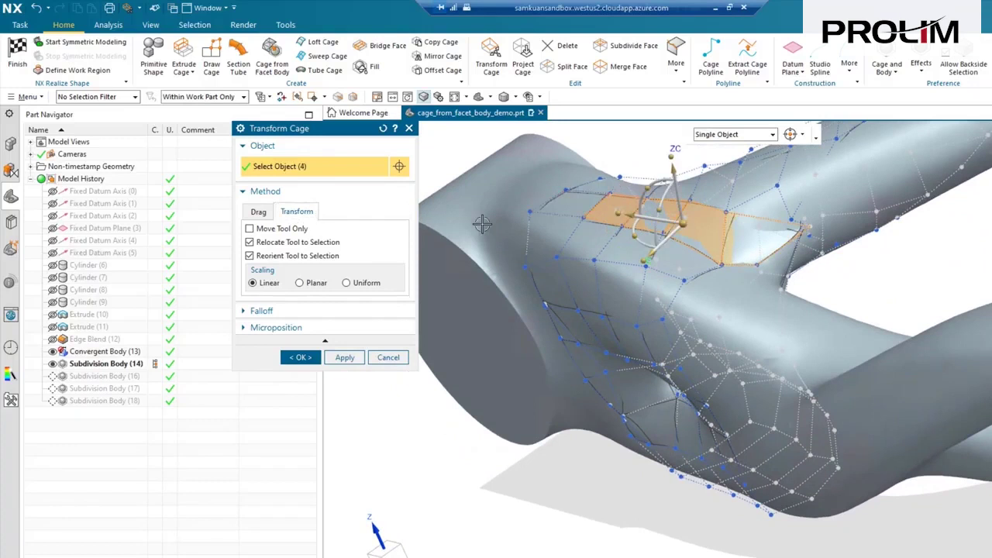
pyautogui.moveTo(465, 236); pyautogui.dragTo(685, 238, button='middle')
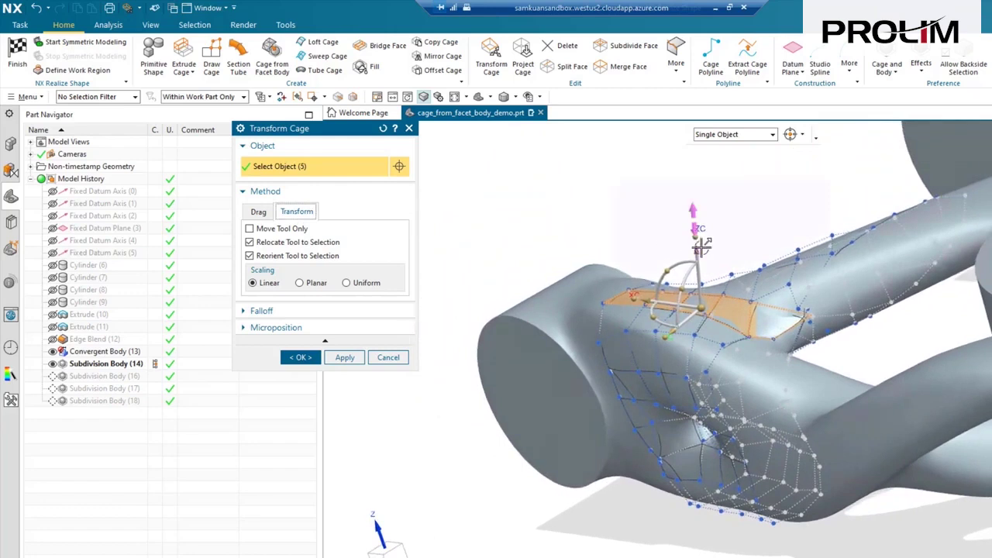
pyautogui.moveTo(695, 247); pyautogui.dragTo(695, 226)
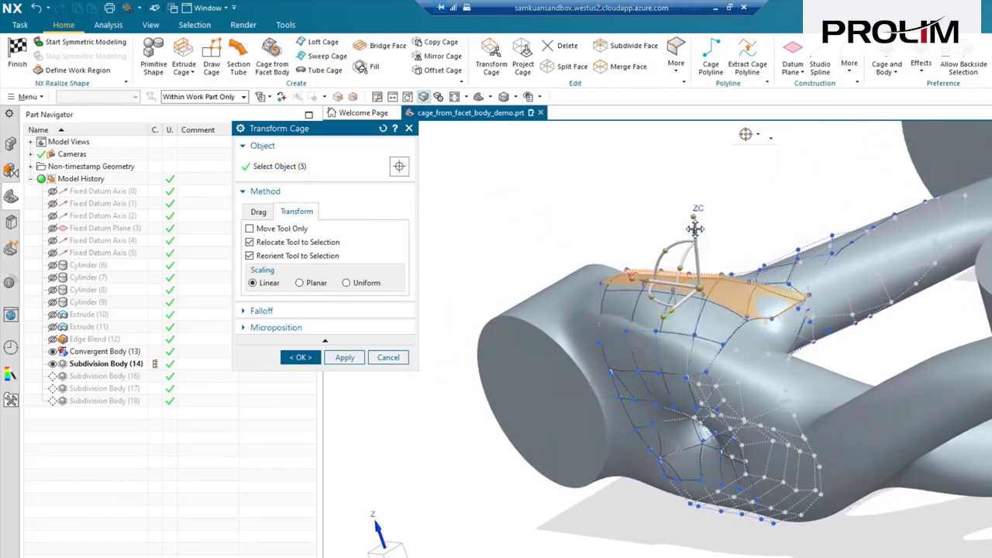
# Step: Add the two adjoining rows of side faces to the Transform Cage selection, move all selected faces upward along ZC, and accept the change
pyautogui.click(616, 321)
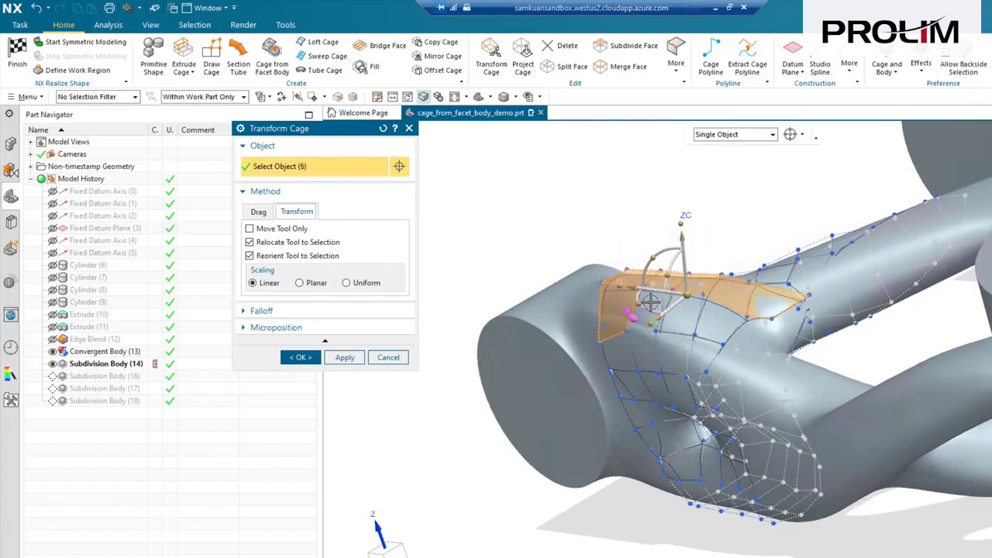
pyautogui.click(651, 304)
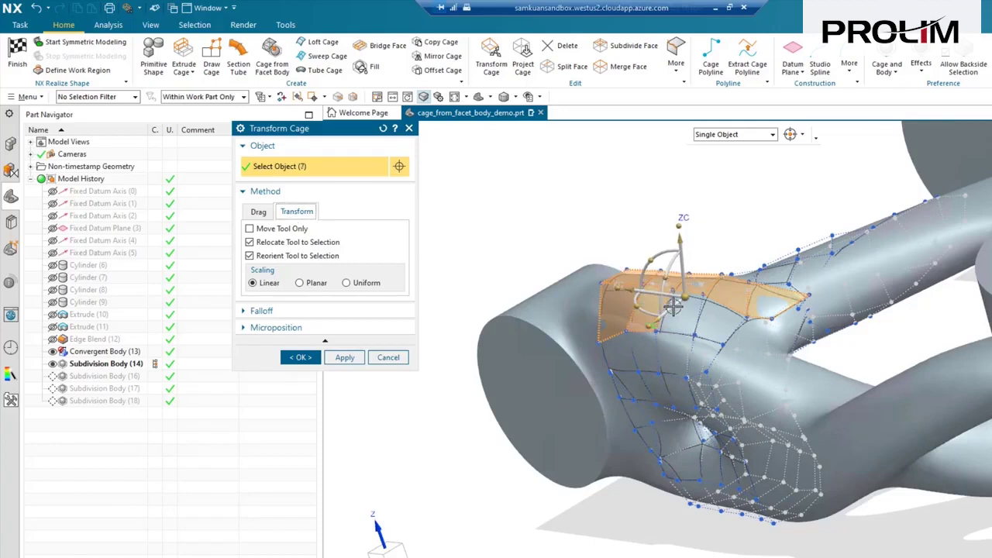
pyautogui.click(681, 314)
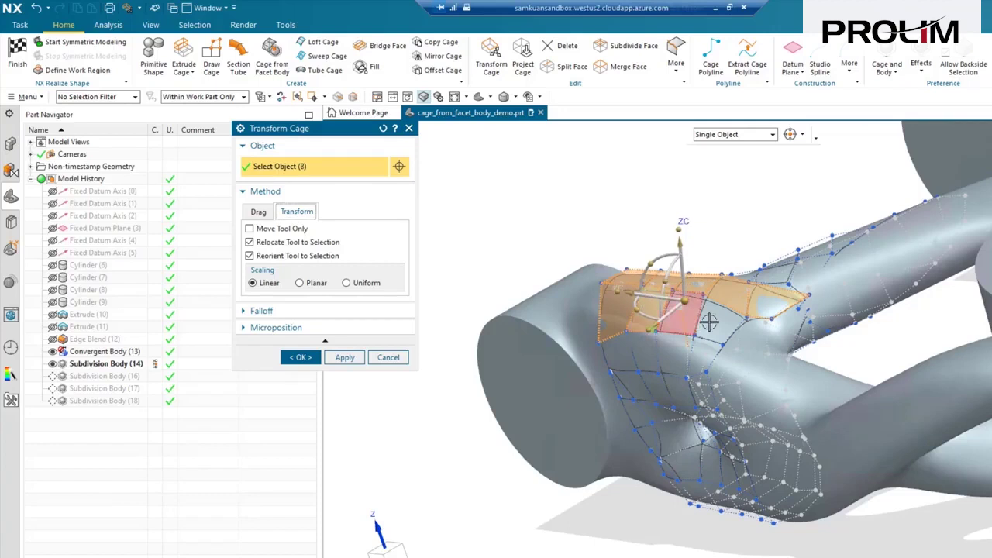
pyautogui.click(710, 322)
pyautogui.click(686, 327)
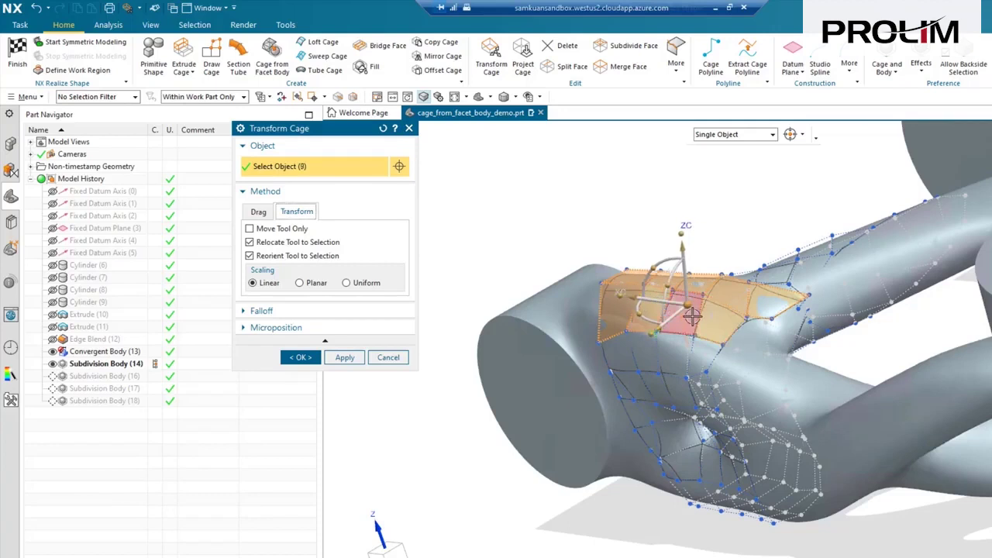
pyautogui.click(624, 350)
pyautogui.click(648, 346)
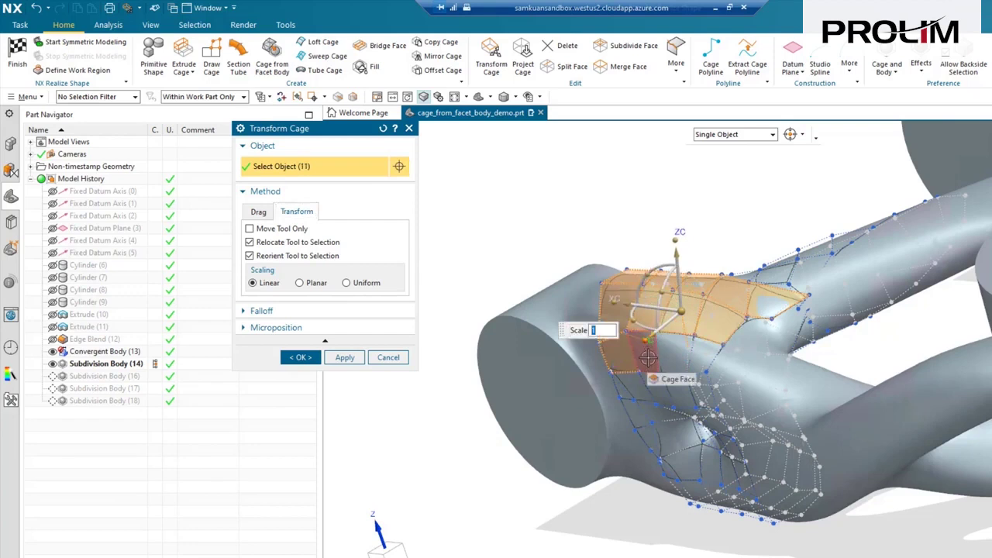
pyautogui.click(649, 352)
pyautogui.click(674, 356)
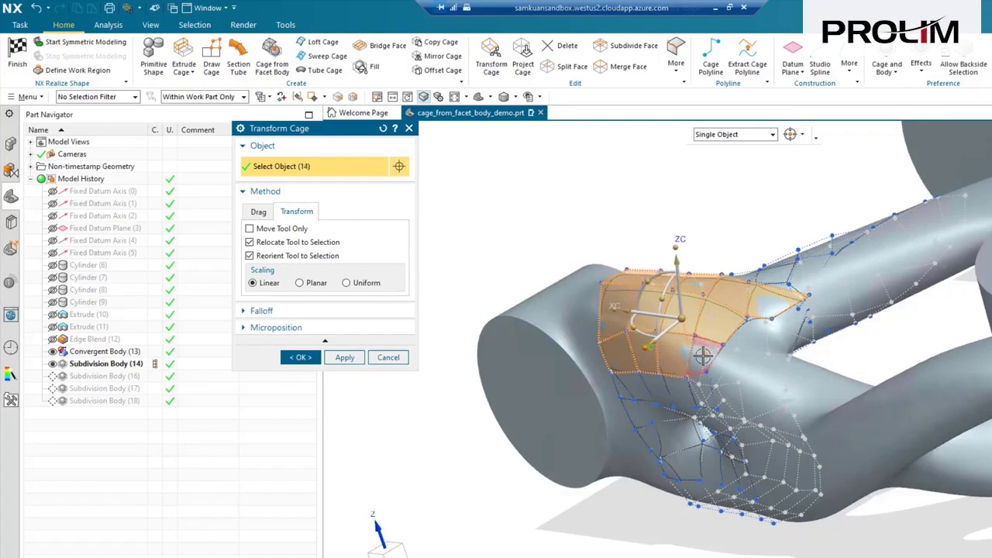
pyautogui.click(702, 353)
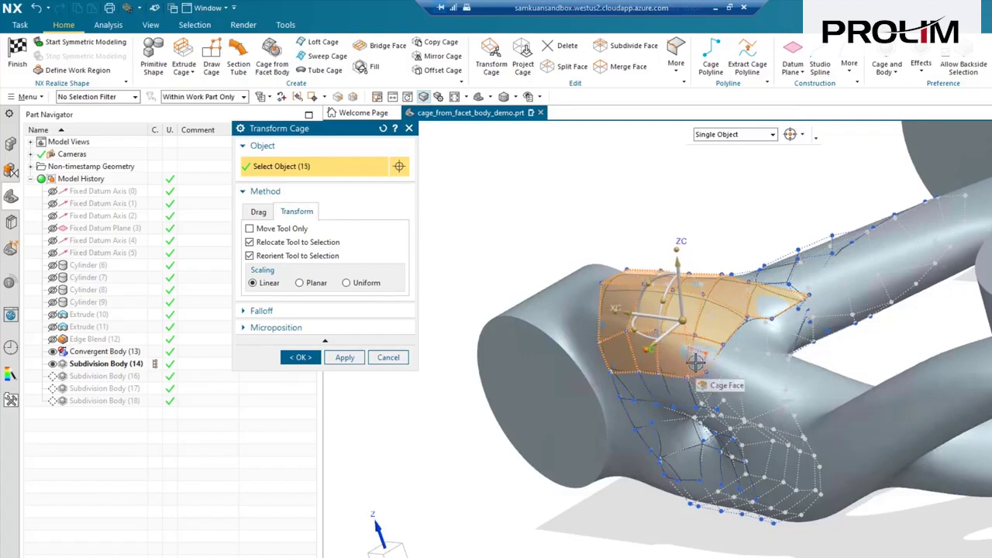
pyautogui.scroll(3, 721, 362)
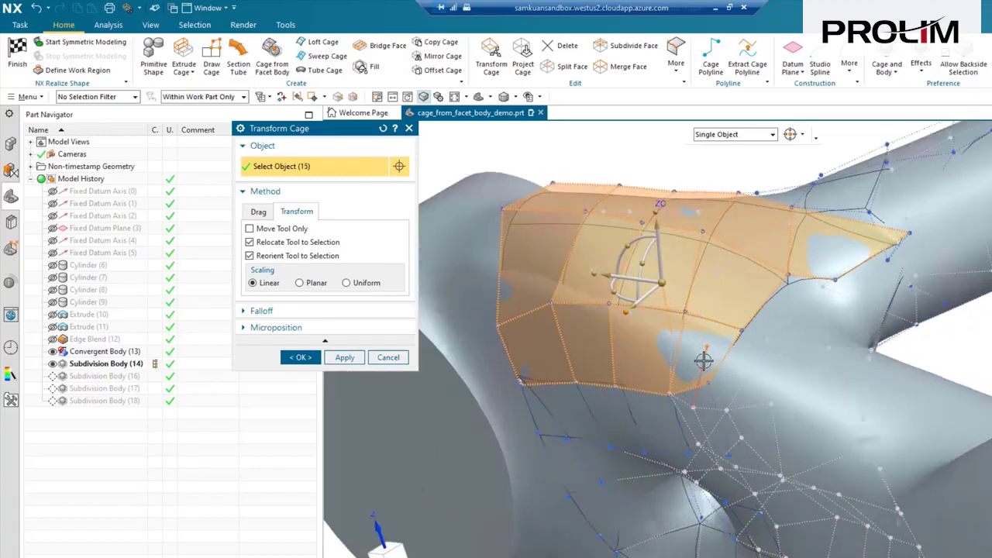
pyautogui.keyDown('shift'); pyautogui.click(710, 349); pyautogui.keyUp('shift')
pyautogui.moveTo(572, 395); pyautogui.dragTo(737, 207, button='middle')
pyautogui.moveTo(736, 208); pyautogui.dragTo(732, 179)
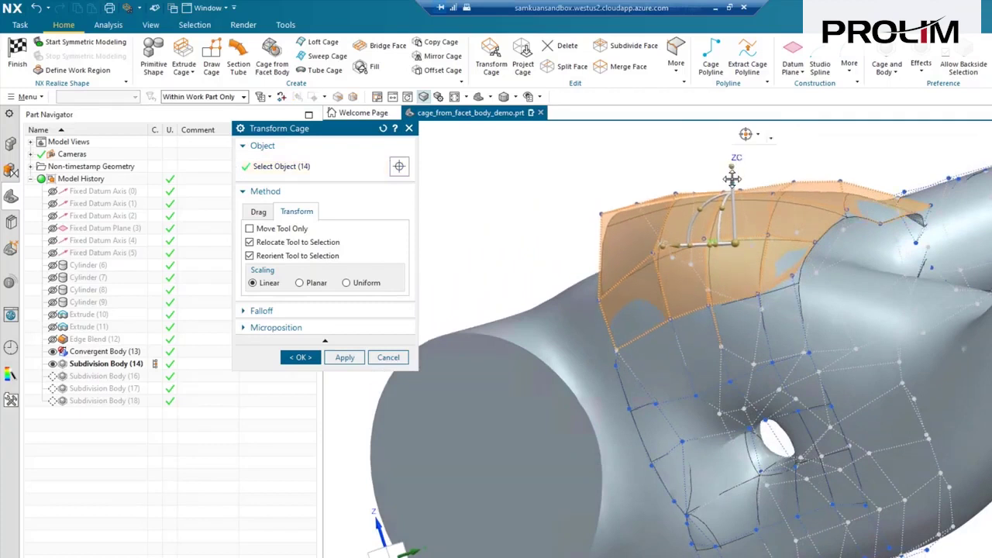
pyautogui.moveTo(638, 237); pyautogui.dragTo(636, 290, button='middle')
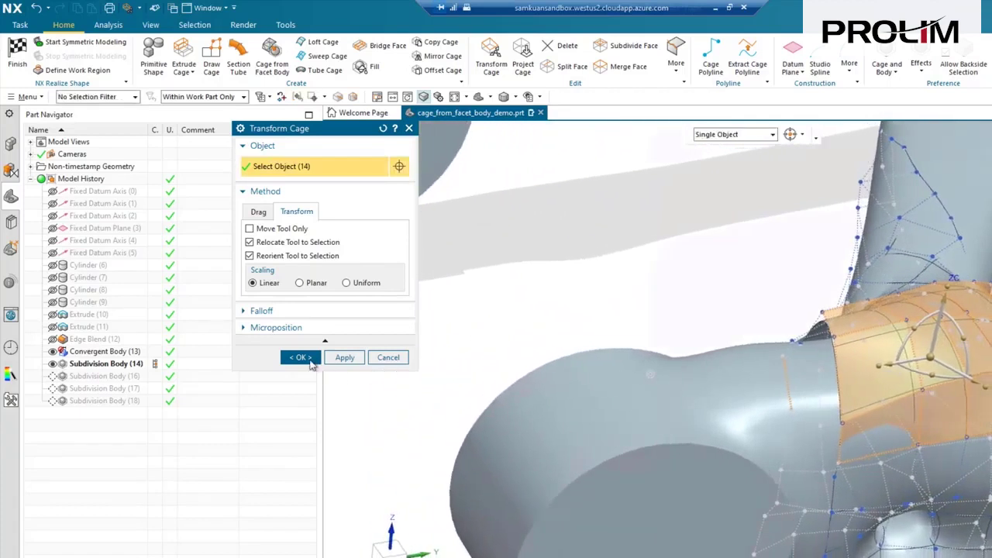
pyautogui.click(306, 359)
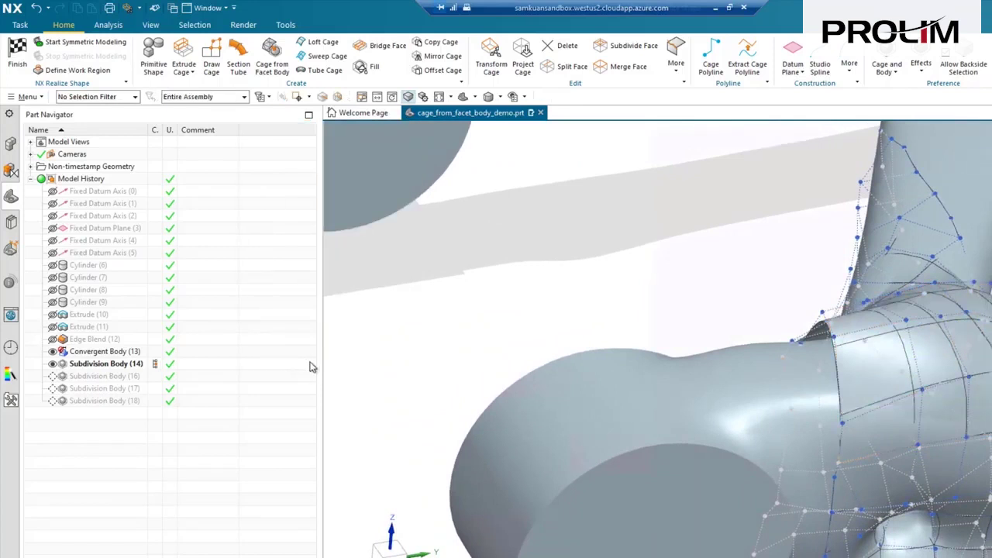
# Step: Compare the reshaped cage with the highlighted convergent body and finish the NX Realize Shape task
pyautogui.moveTo(445, 332); pyautogui.dragTo(612, 256, button='middle')
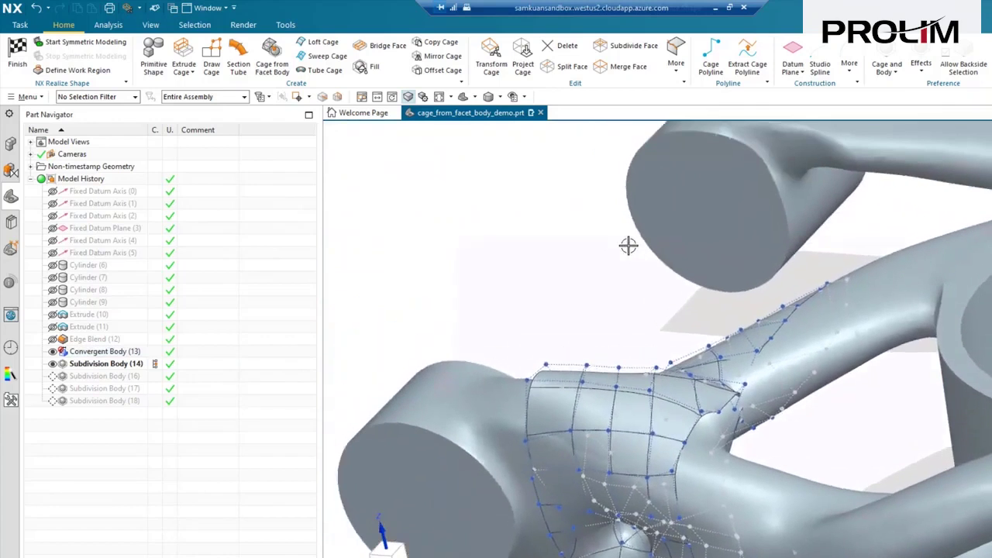
pyautogui.click(158, 354)
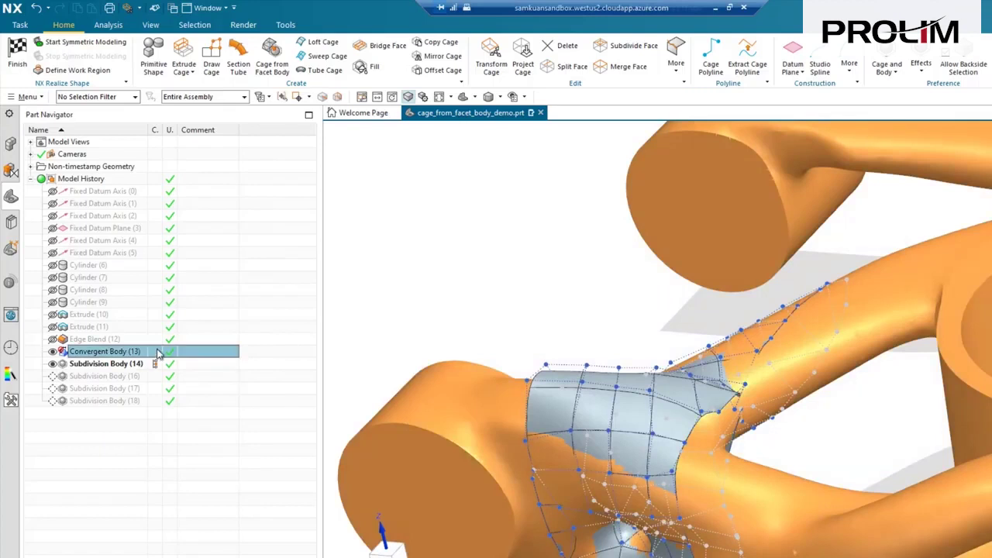
pyautogui.click(233, 423)
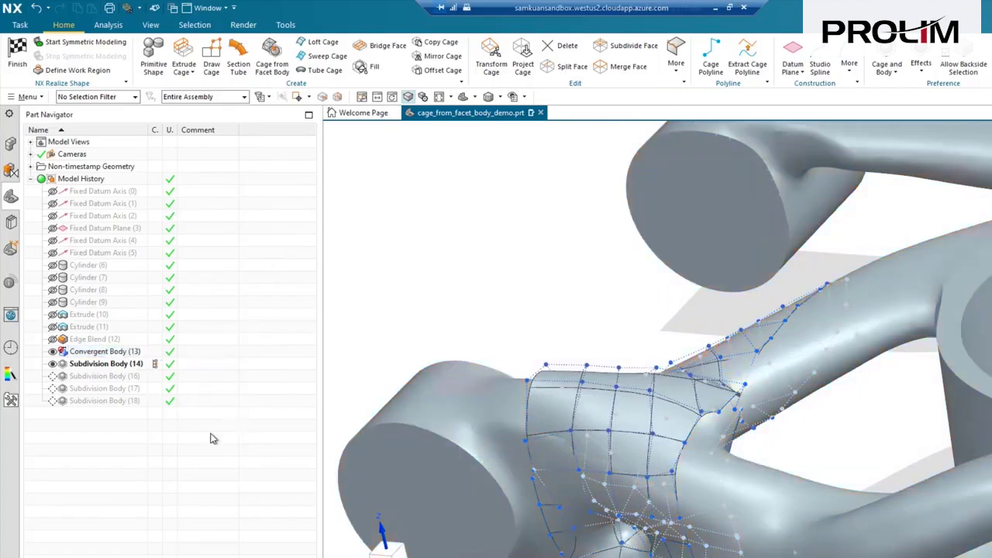
pyautogui.click(17, 58)
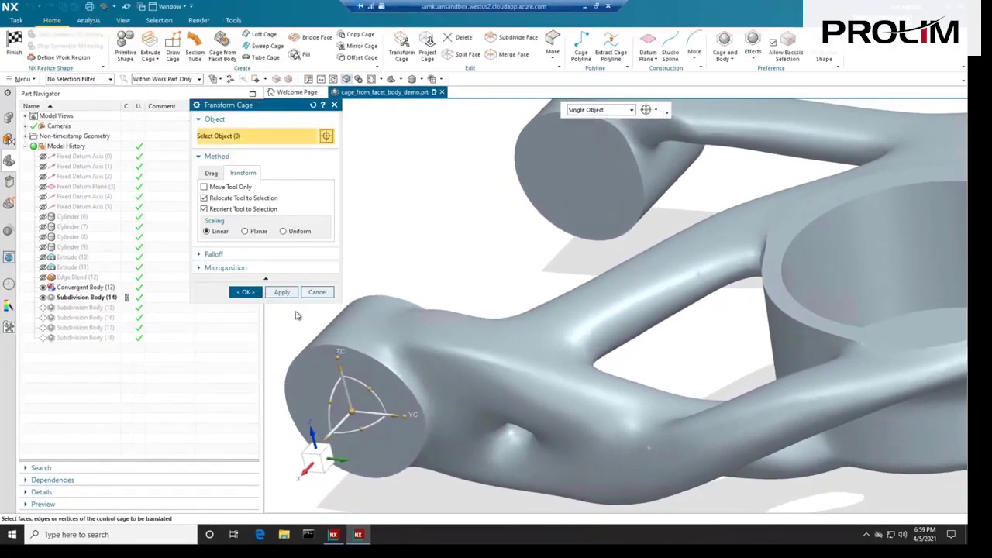
# Step: Leave Transform Cage and create a Cage from Facet Body over the entire bracket with a 15 mm average face size
pyautogui.click(317, 293)
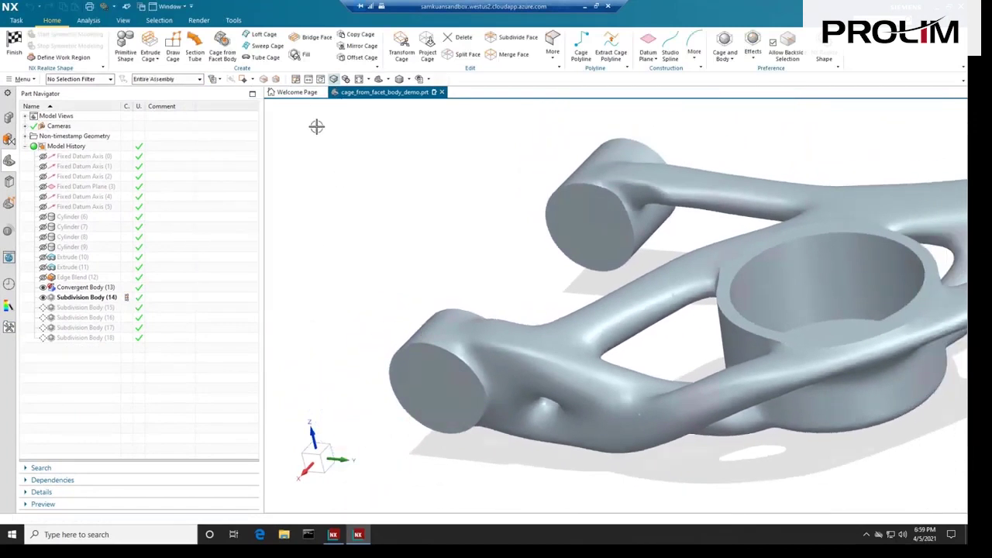
pyautogui.click(222, 55)
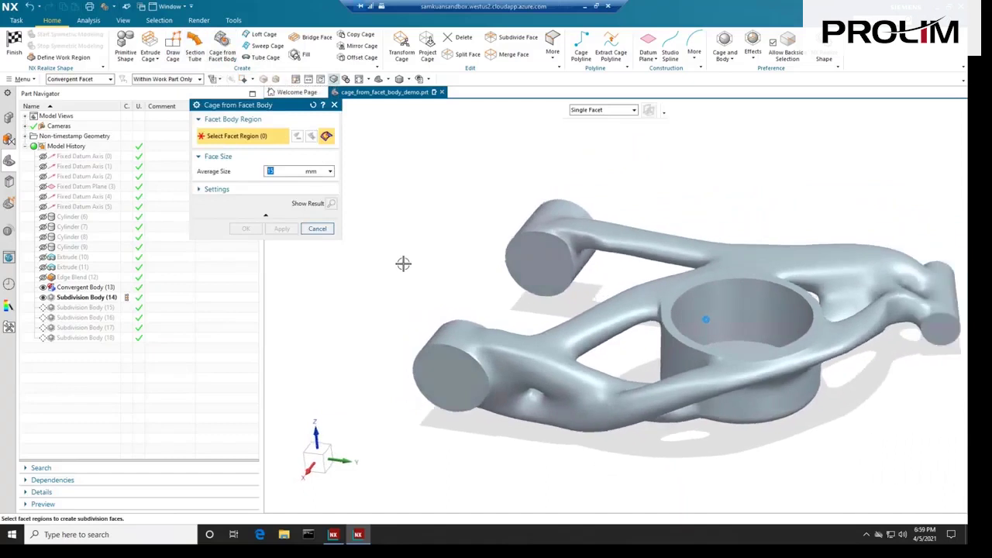
pyautogui.moveTo(379, 183); pyautogui.dragTo(925, 434)
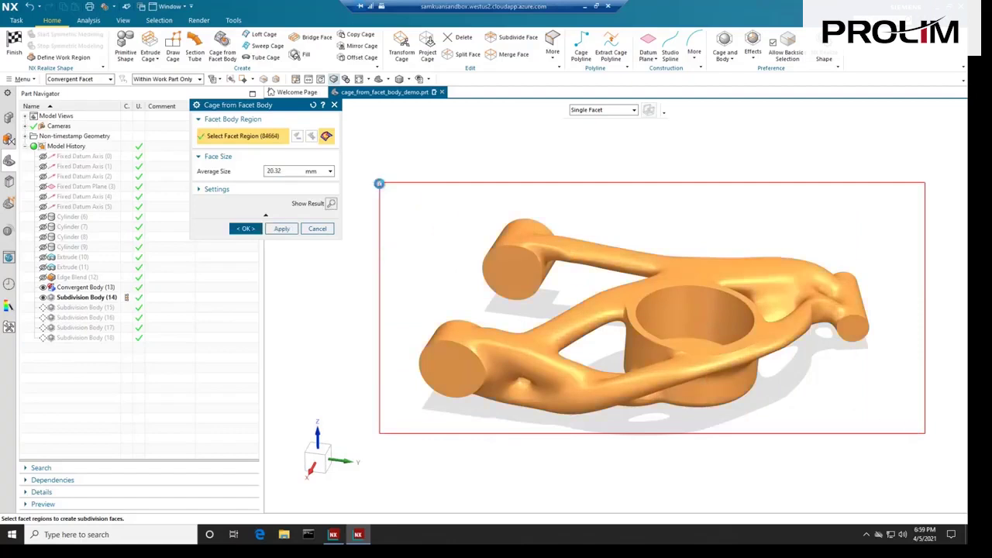
pyautogui.doubleClick(286, 171)
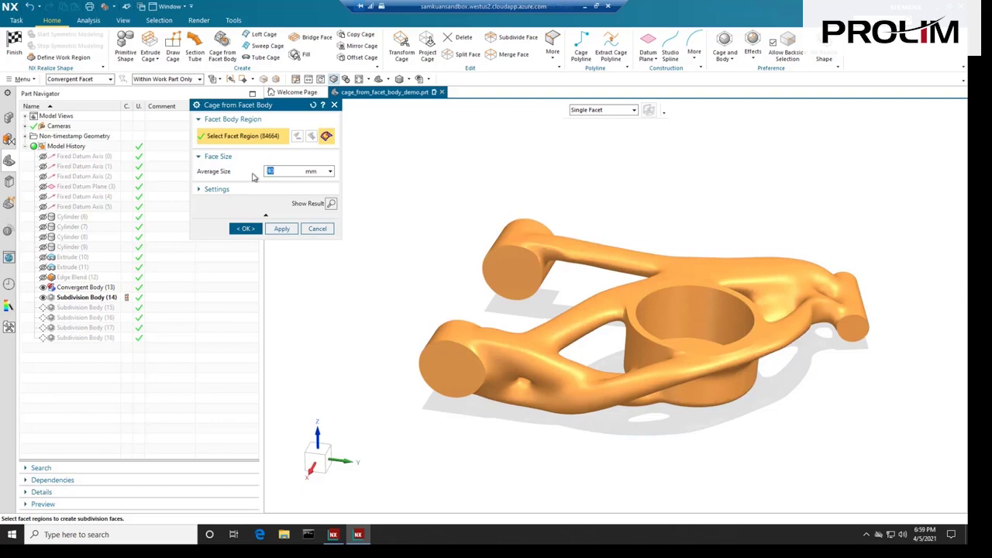
pyautogui.click(331, 204)
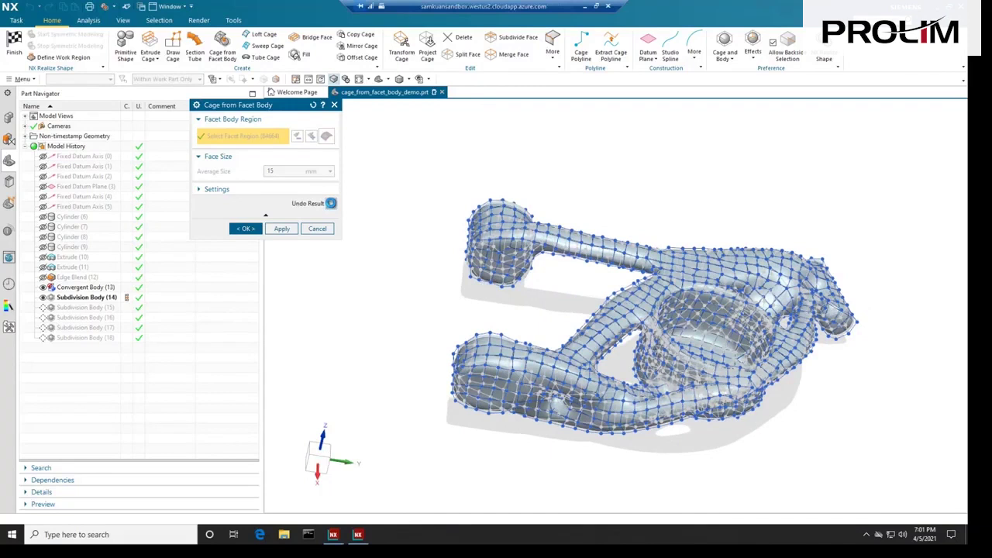
pyautogui.moveTo(336, 243); pyautogui.dragTo(376, 304, button='middle')
pyautogui.click(245, 231)
# Step: Box-select the cage around the single far cylindrical end in Transform Cage and reorient it using the WCS Drag method
pyautogui.moveTo(377, 248); pyautogui.dragTo(522, 156, button='middle')
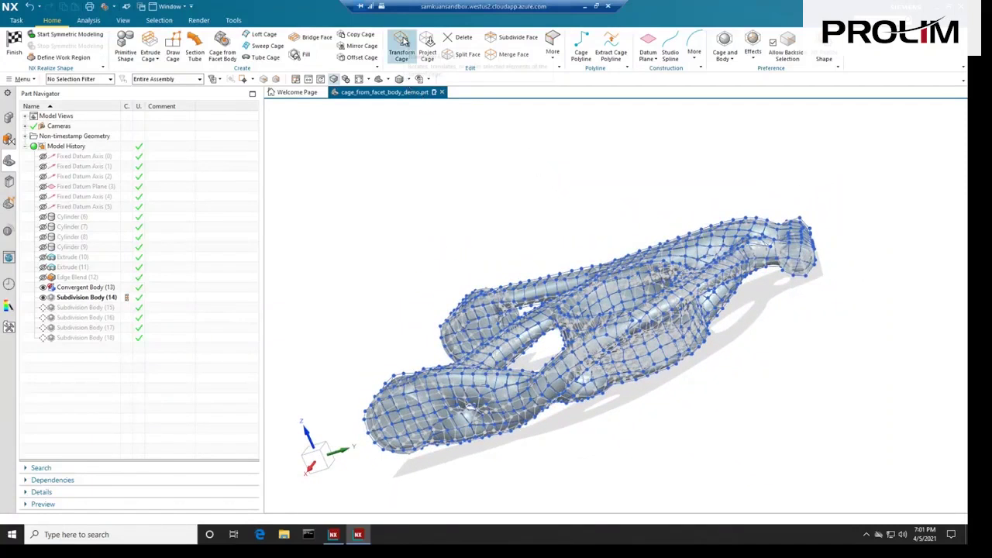
pyautogui.click(402, 45)
pyautogui.moveTo(804, 174); pyautogui.dragTo(770, 188, button='middle')
pyautogui.moveTo(771, 187); pyautogui.dragTo(834, 316)
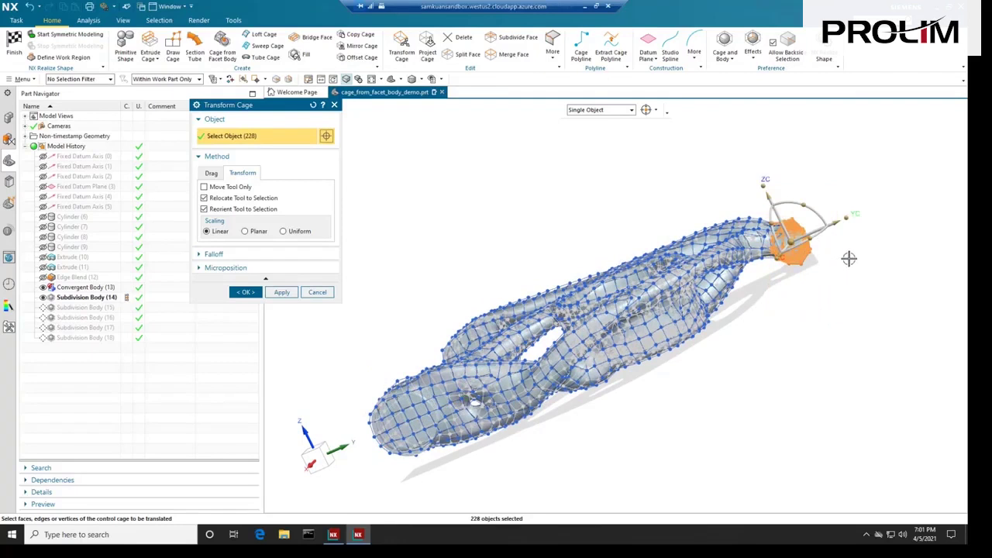
pyautogui.click(210, 173)
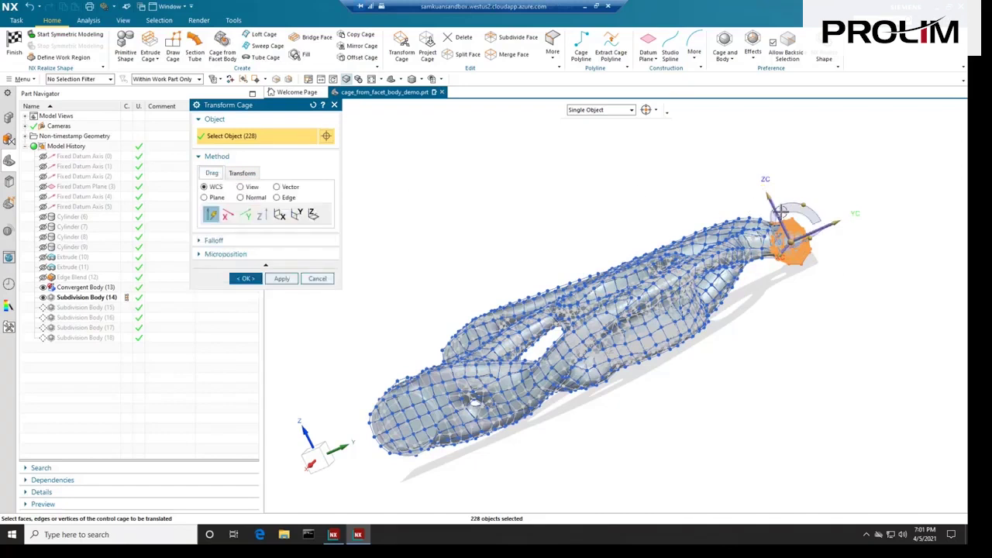
pyautogui.moveTo(808, 201); pyautogui.dragTo(851, 261)
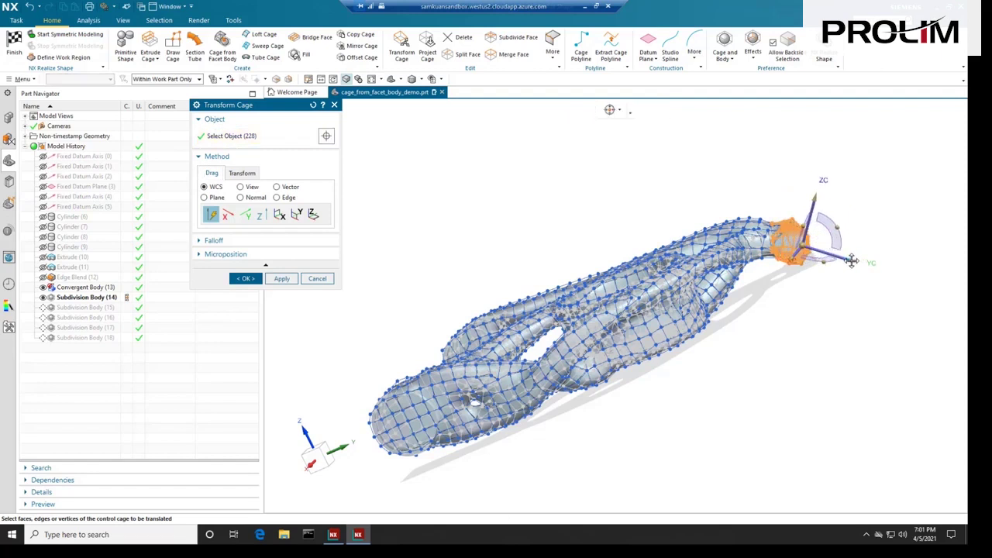
# Step: Pull the selected cylindrical end of the cage outward along YC using the Transform method and accept the change
pyautogui.click(242, 173)
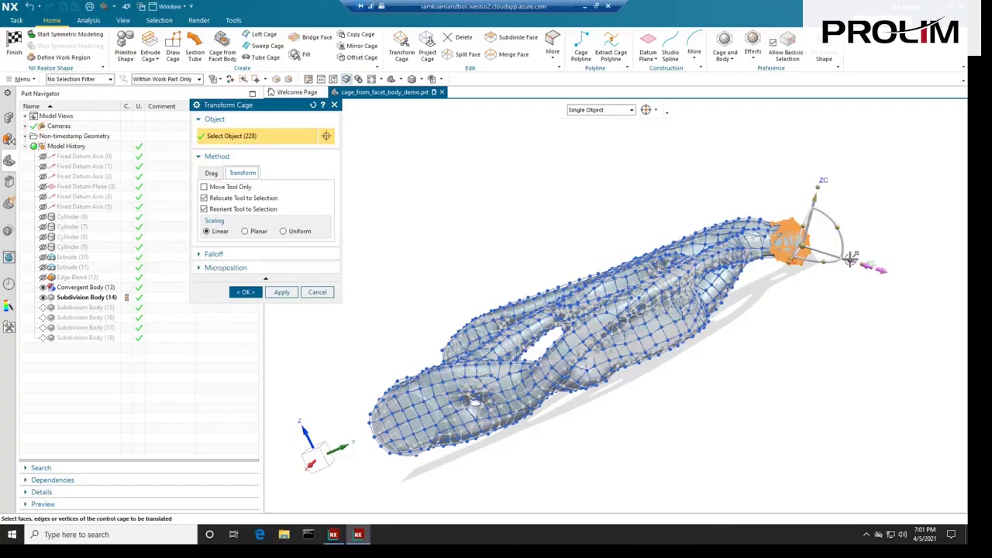
pyautogui.moveTo(854, 262); pyautogui.dragTo(870, 268)
pyautogui.press('Home')
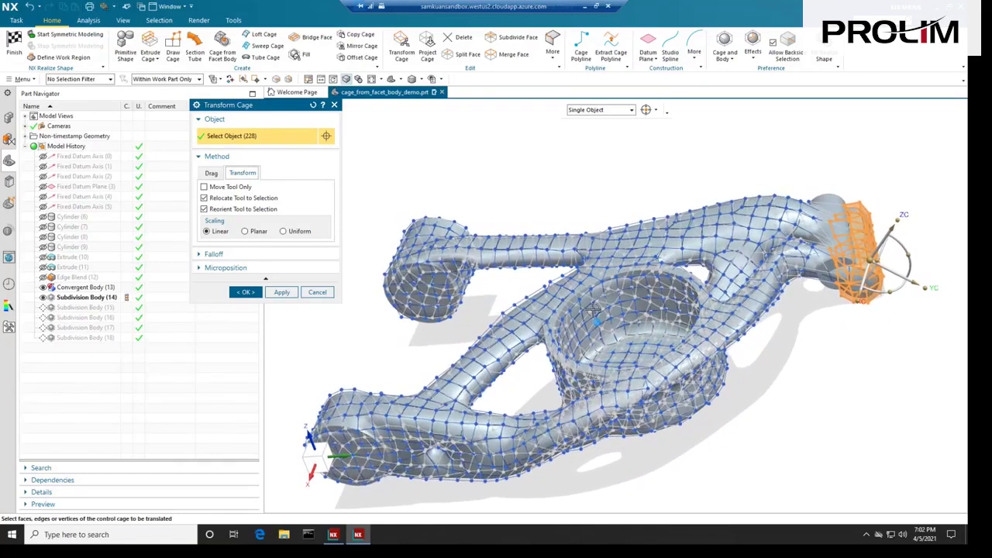
pyautogui.click(246, 292)
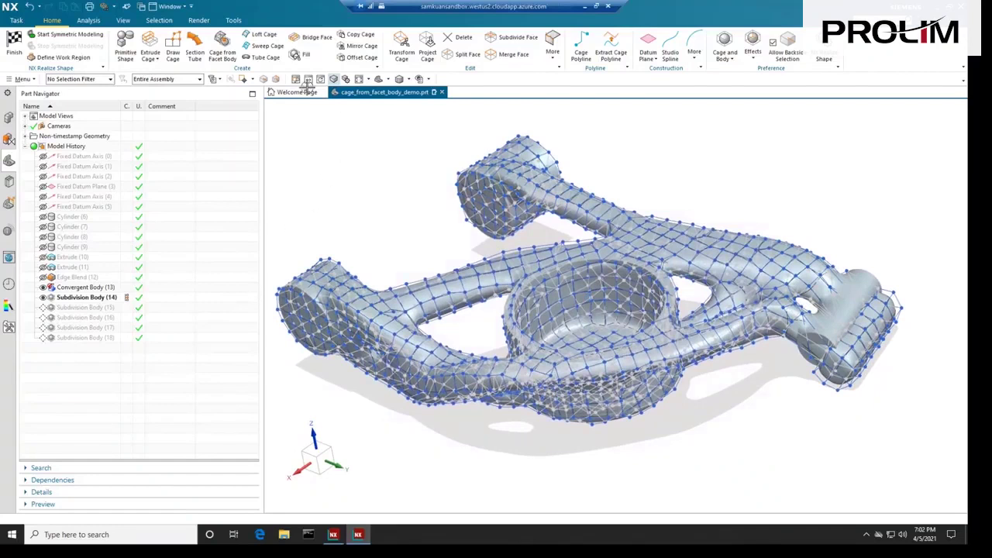
# Step: Finish the NX Realize Shape task and hide the original convergent body so only the subdivision body is displayed
pyautogui.click(19, 54)
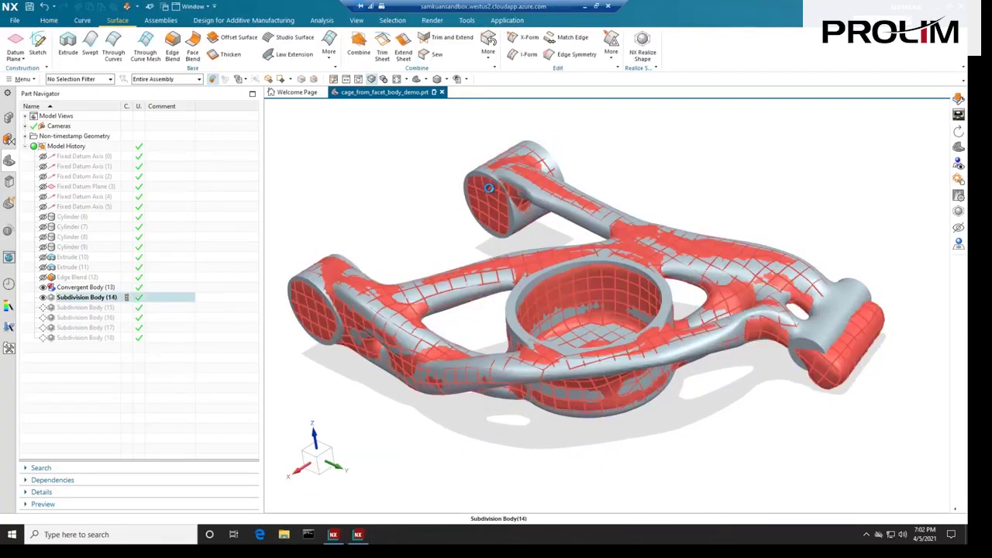
pyautogui.click(857, 293)
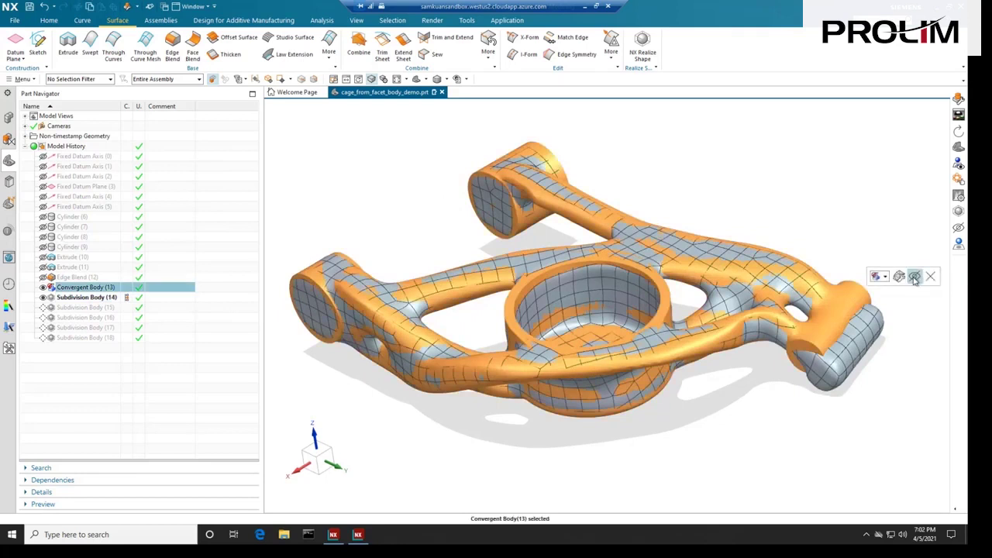
pyautogui.click(914, 277)
pyautogui.moveTo(898, 255); pyautogui.dragTo(898, 255, button='middle')
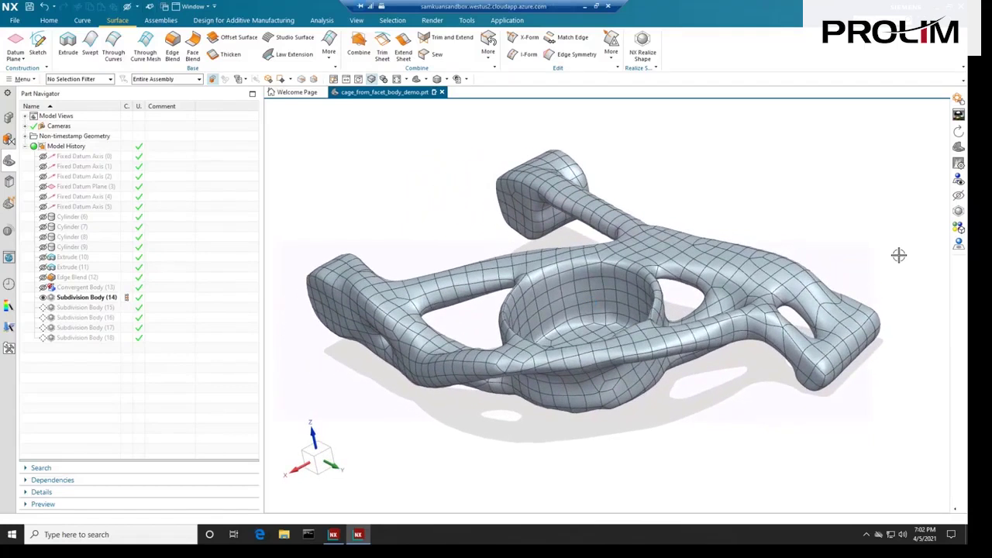